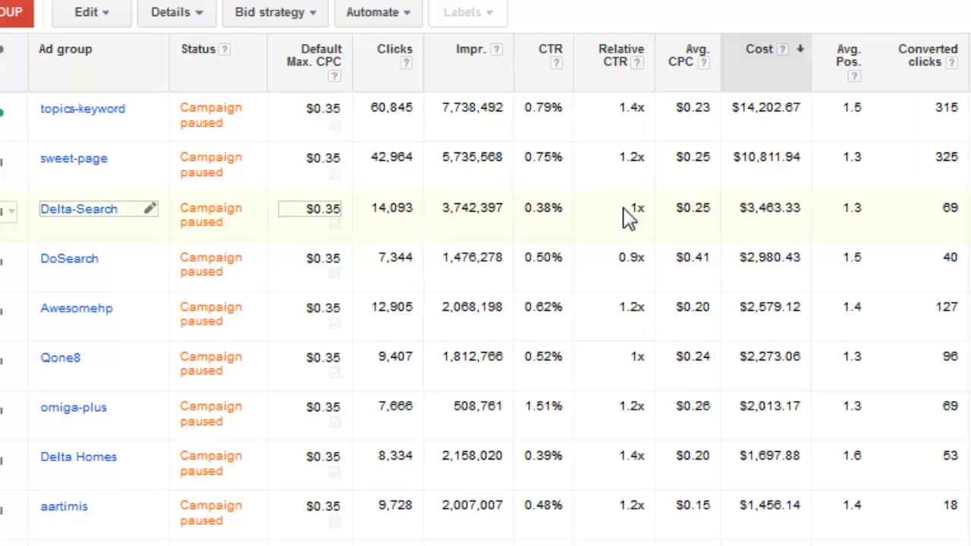
# Highlight Delta-Search's 1x Relative CTR value in the ad-group table
pyautogui.moveTo(631, 207); pyautogui.dragTo(655, 216)
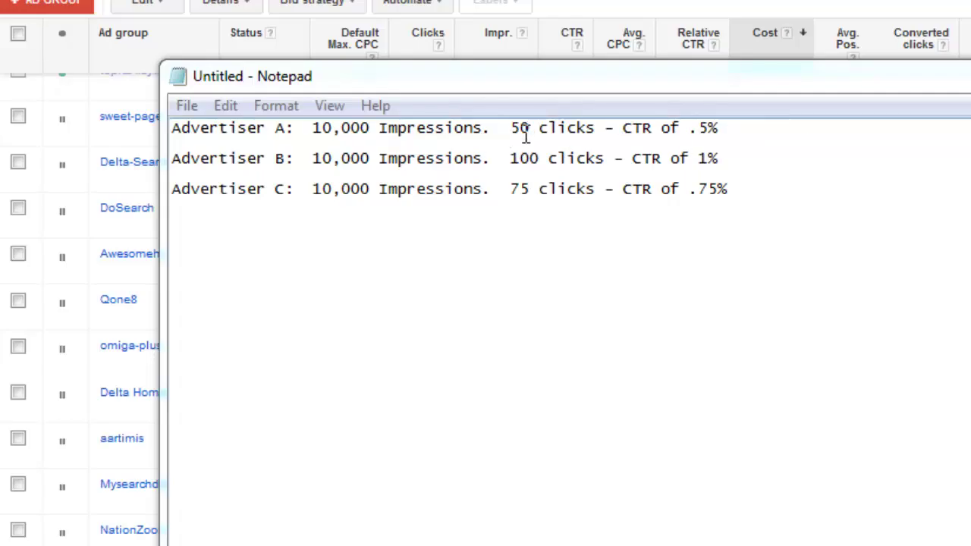
# Append relative CTRs .7x, 1.3x and 1x to the Advertiser A, B and C lines
pyautogui.click(739, 129)
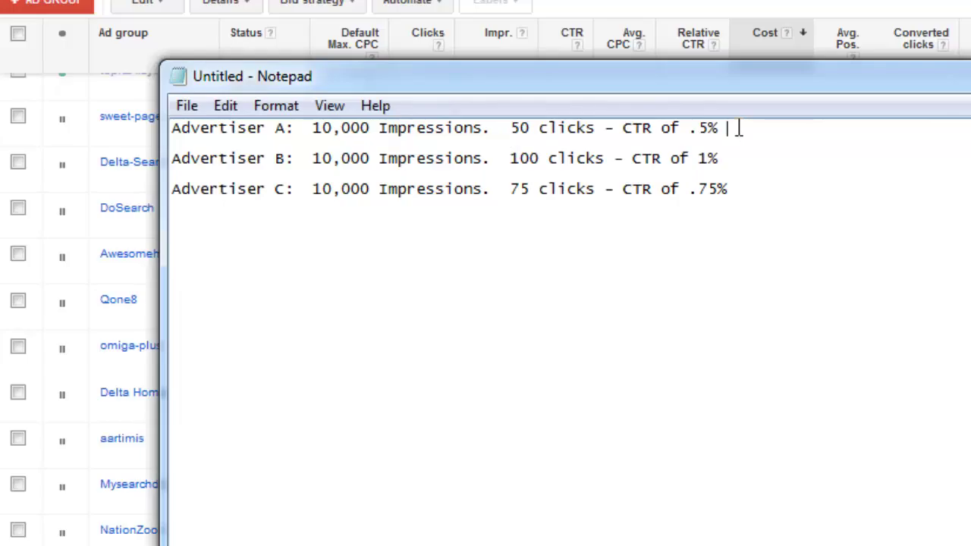
pyautogui.write('.7x')
pyautogui.click(786, 155)
pyautogui.write('1.3x')
pyautogui.click(792, 185)
pyautogui.click(793, 184)
pyautogui.write('1x')
pyautogui.moveTo(313, 127); pyautogui.dragTo(381, 125)
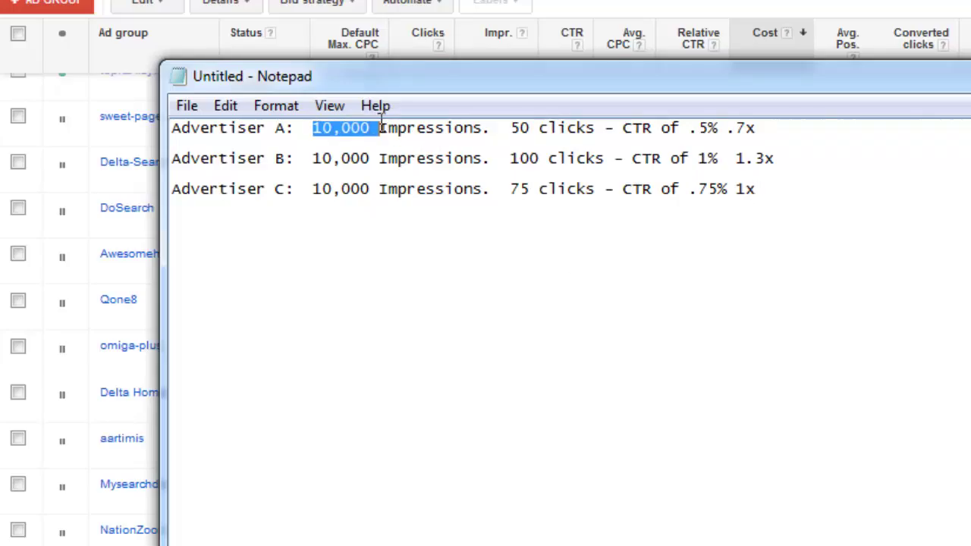
# Point out each advertiser's 10,000 impressions, then add '$25 $2.5 CPM' to Advertiser A's line
pyautogui.moveTo(312, 158); pyautogui.dragTo(377, 161)
pyautogui.moveTo(313, 189); pyautogui.dragTo(370, 190)
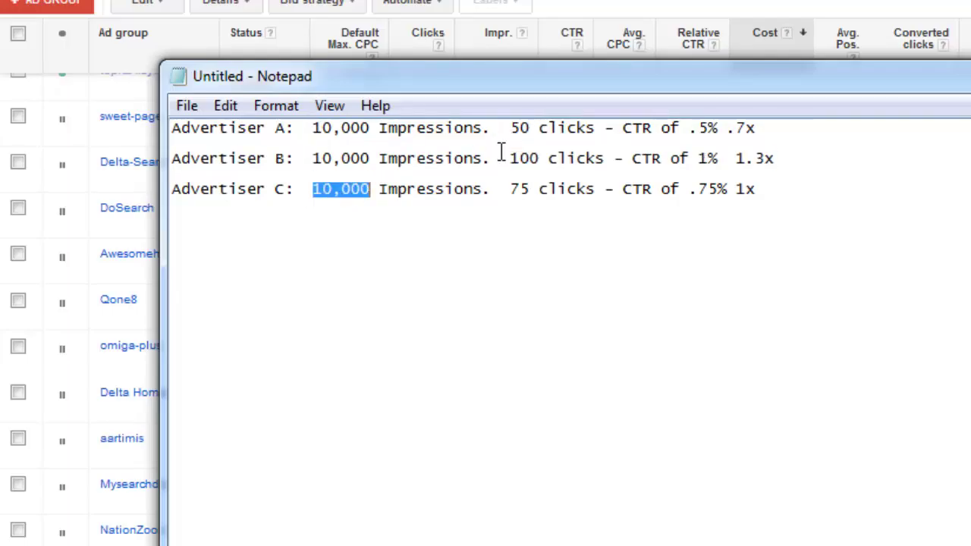
pyautogui.click(820, 125)
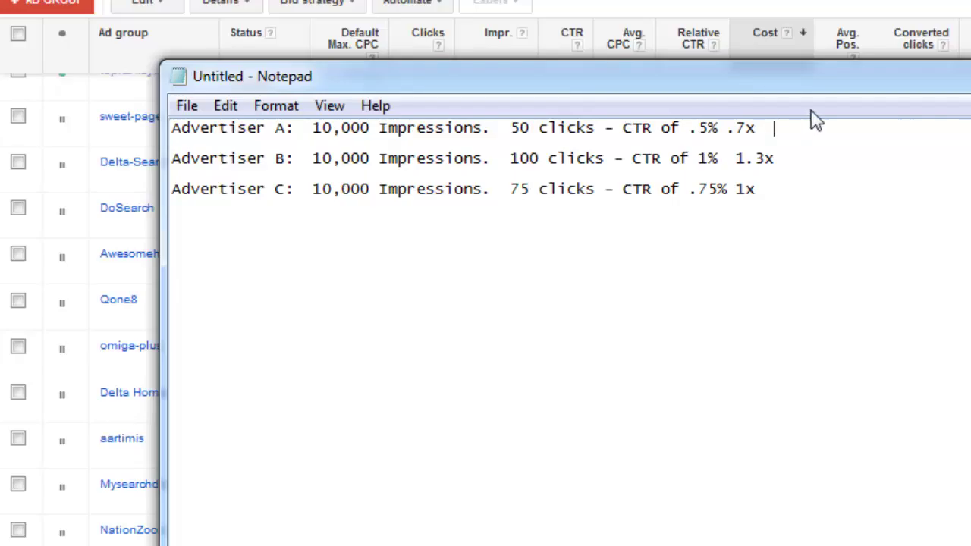
pyautogui.write('$25 $ 2.5 CPM')
pyautogui.write('$')
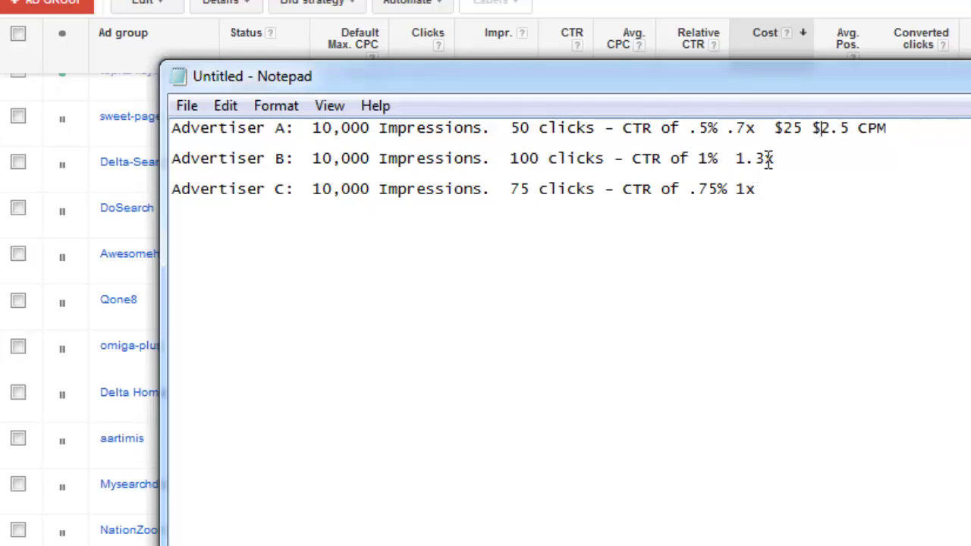
pyautogui.moveTo(777, 164); pyautogui.dragTo(175, 167)
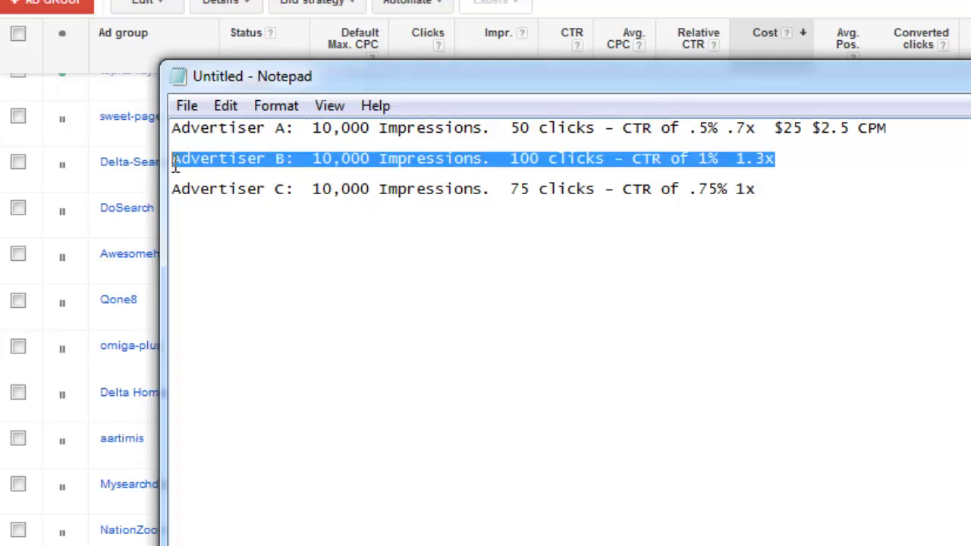
# Highlight Advertiser B's 1.3x ratio, then Advertiser A's $2.5 CPM value
pyautogui.click(792, 163)
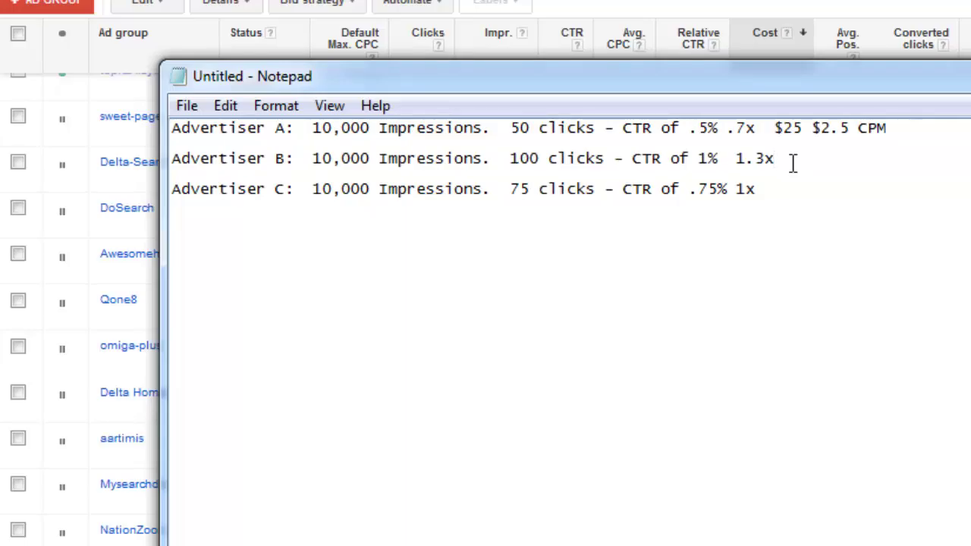
pyautogui.click(738, 158)
pyautogui.hotkey('shift', 'Home')
pyautogui.hotkey('shift', 'End')
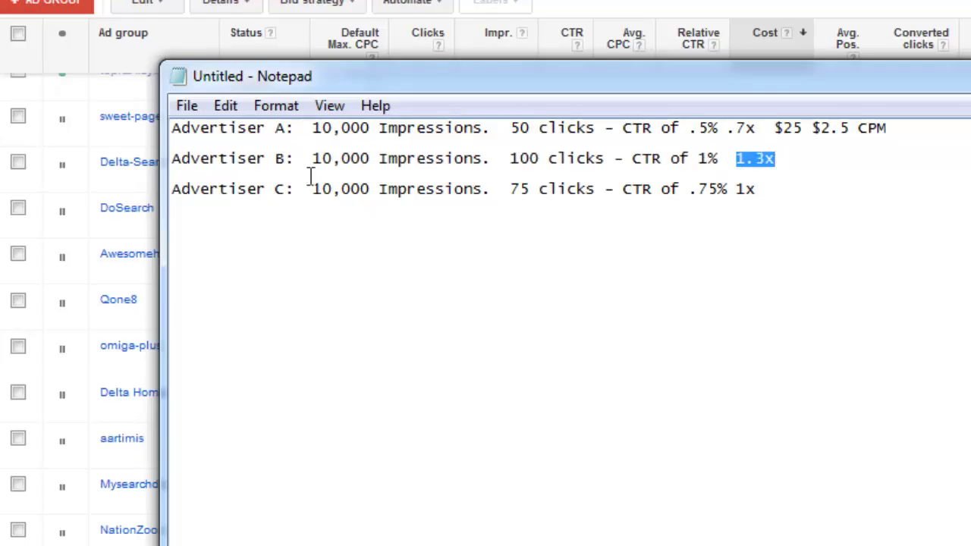
pyautogui.click(813, 129)
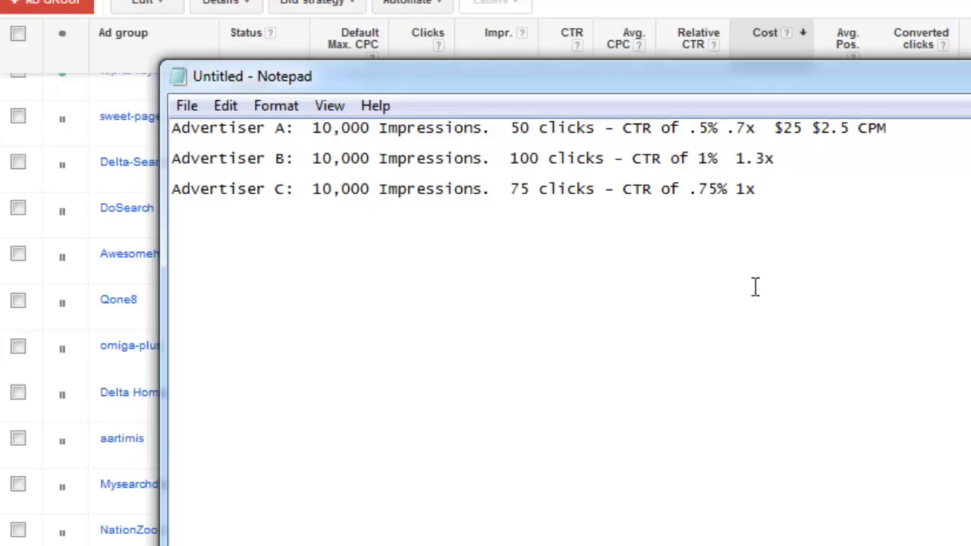
pyautogui.moveTo(813, 129); pyautogui.dragTo(851, 124)
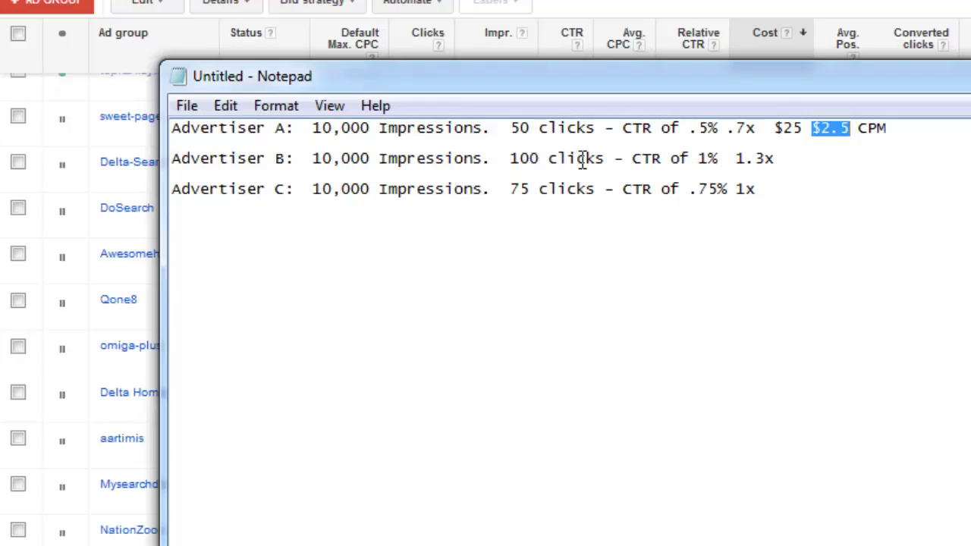
pyautogui.click(824, 141)
# Highlight Advertiser A's and C's clicks-to-ratio figures, then B's 1.3x ratio again
pyautogui.moveTo(925, 127); pyautogui.dragTo(513, 109)
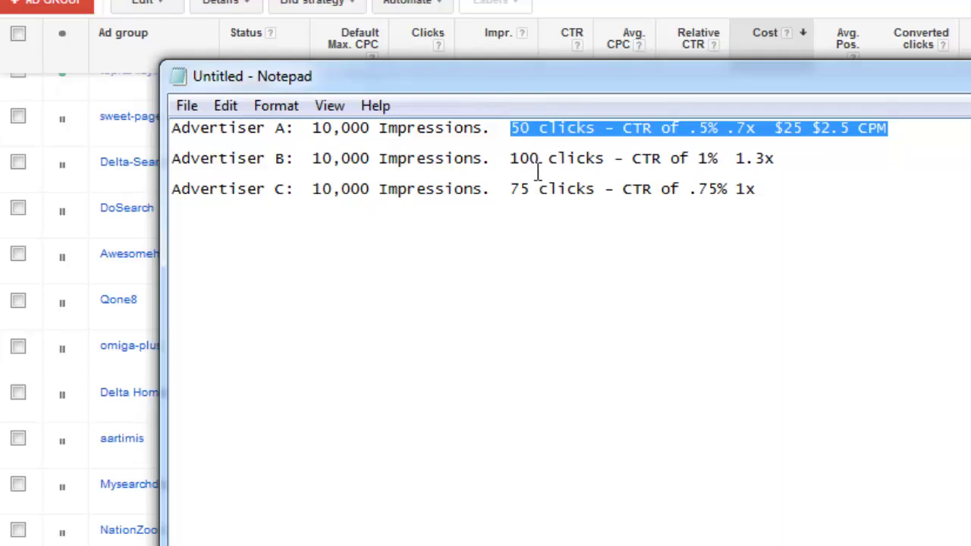
pyautogui.moveTo(514, 193); pyautogui.dragTo(759, 201)
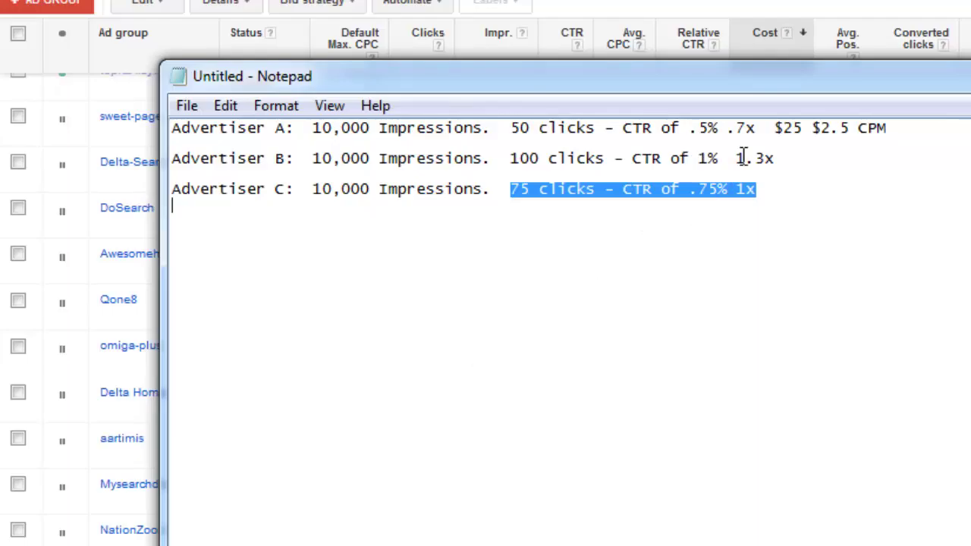
pyautogui.moveTo(736, 159); pyautogui.dragTo(789, 157)
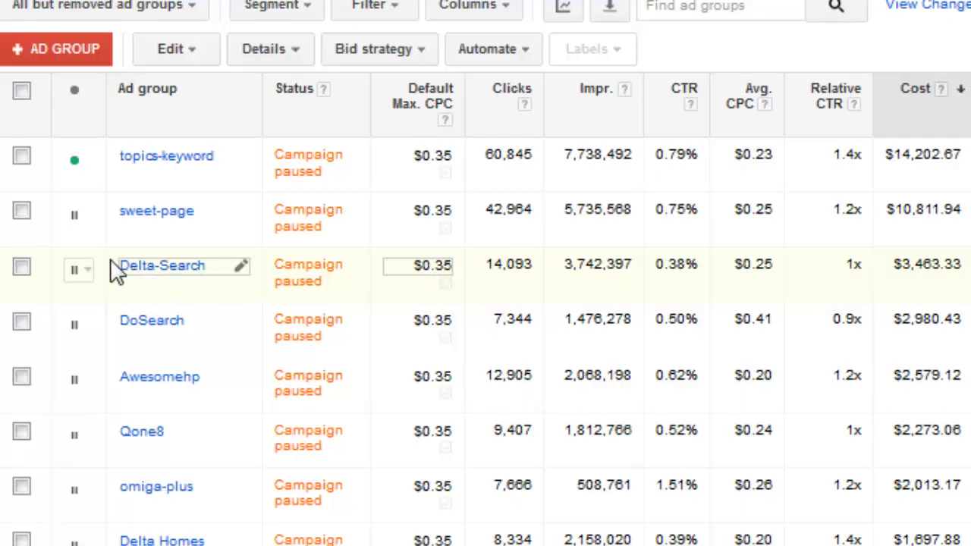
pyautogui.moveTo(112, 272); pyautogui.dragTo(271, 271)
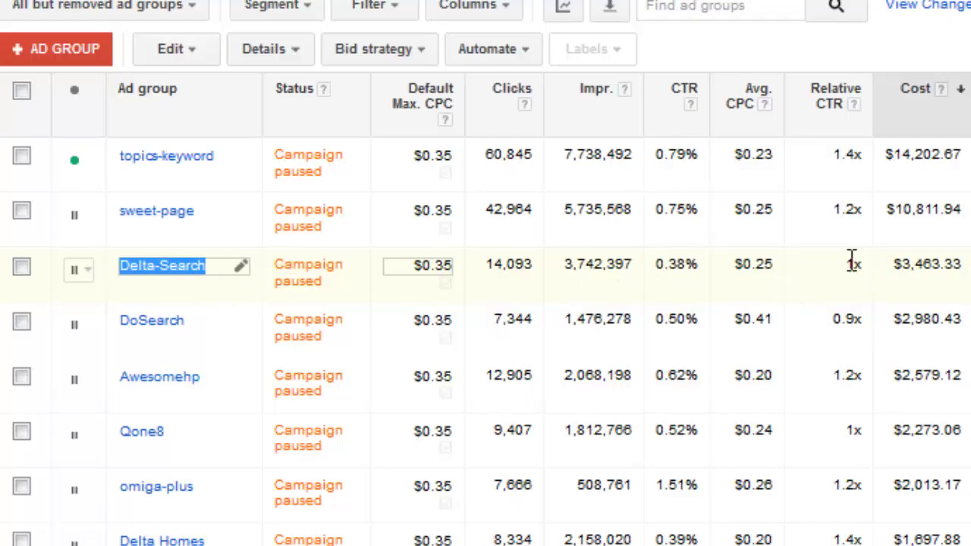
pyautogui.moveTo(844, 260); pyautogui.dragTo(863, 263)
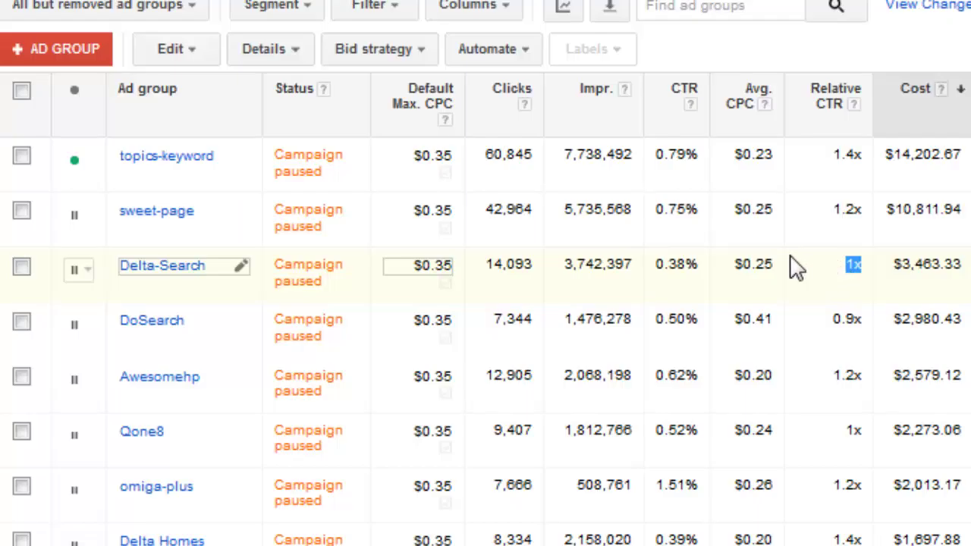
pyautogui.doubleClick(676, 264)
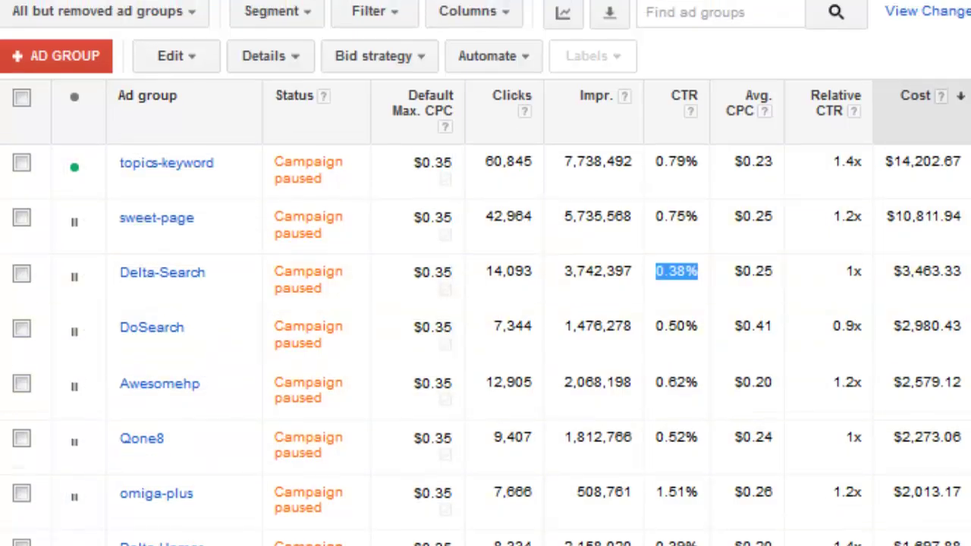
# Under Competitive metrics in Modify columns, place Relative CTR right after CTR and apply
pyautogui.scroll(1, 557, 20)
pyautogui.click(504, 26)
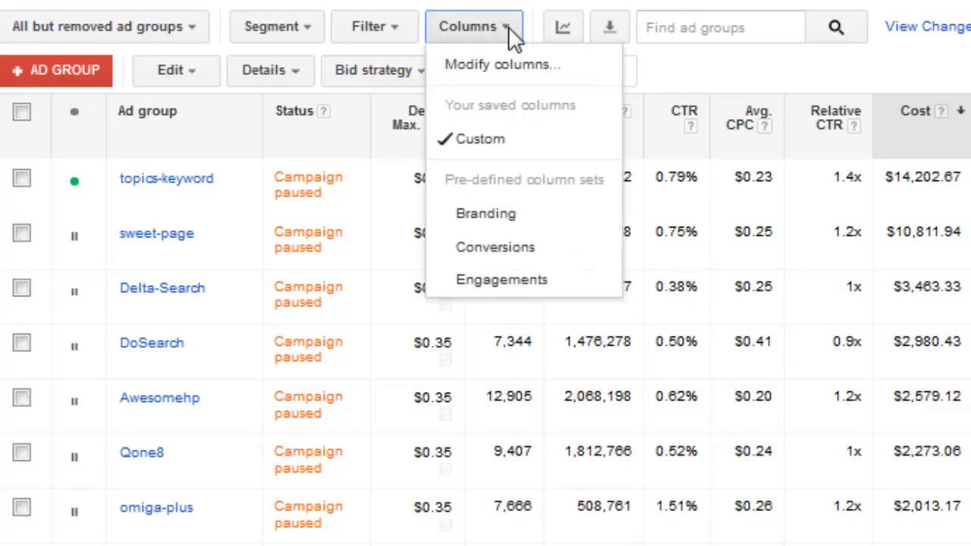
pyautogui.click(485, 69)
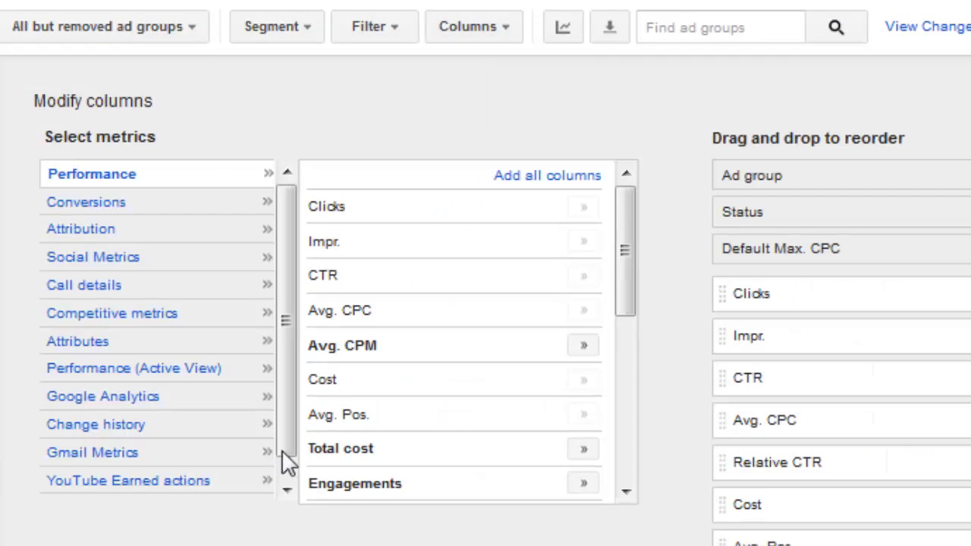
pyautogui.click(154, 318)
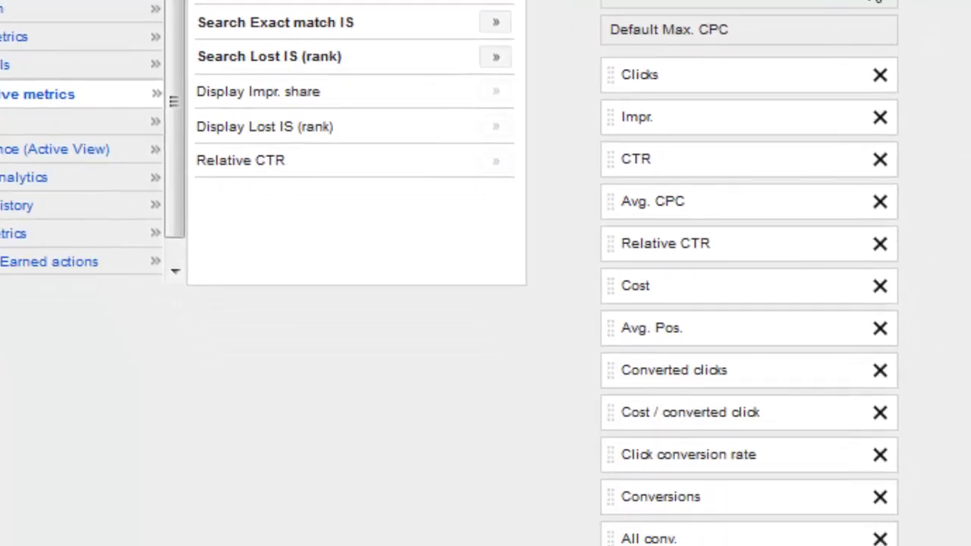
pyautogui.moveTo(657, 243); pyautogui.dragTo(675, 182)
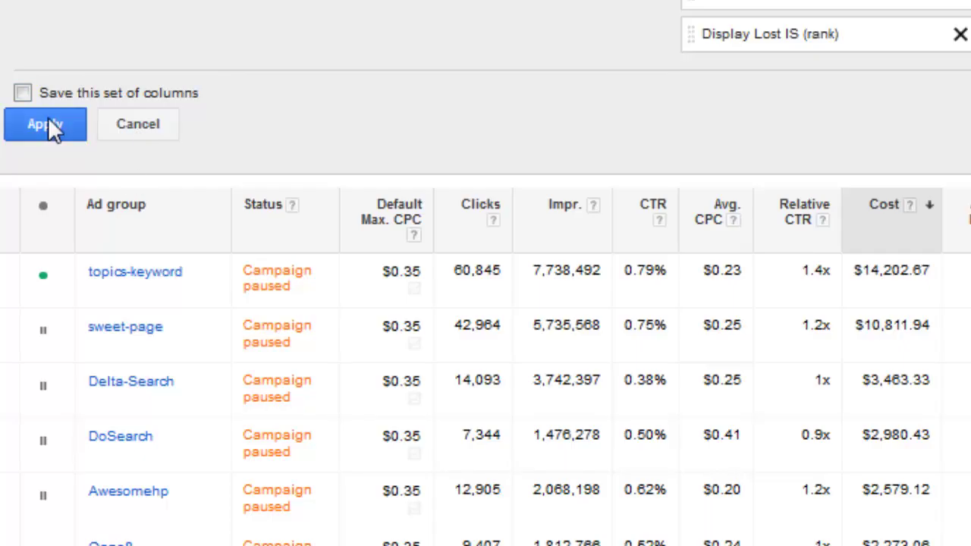
pyautogui.click(48, 122)
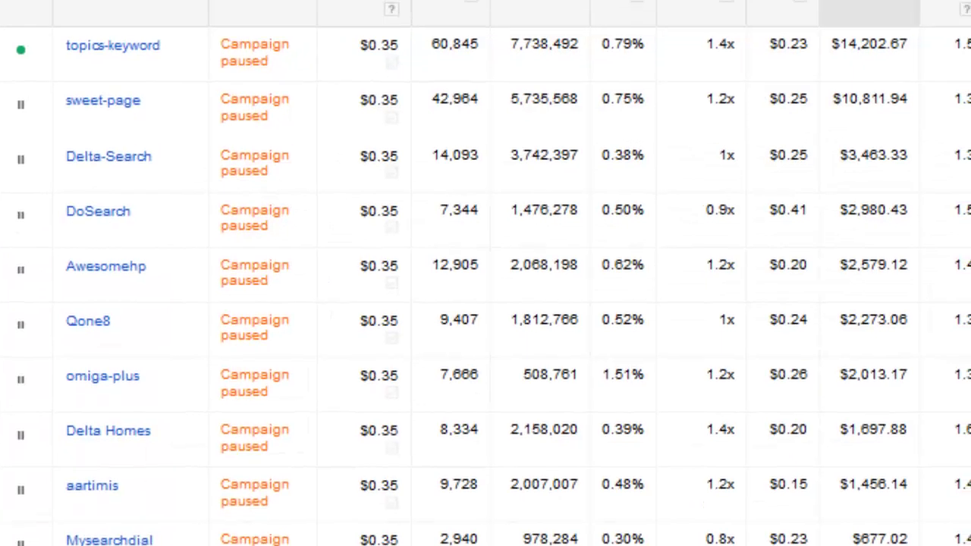